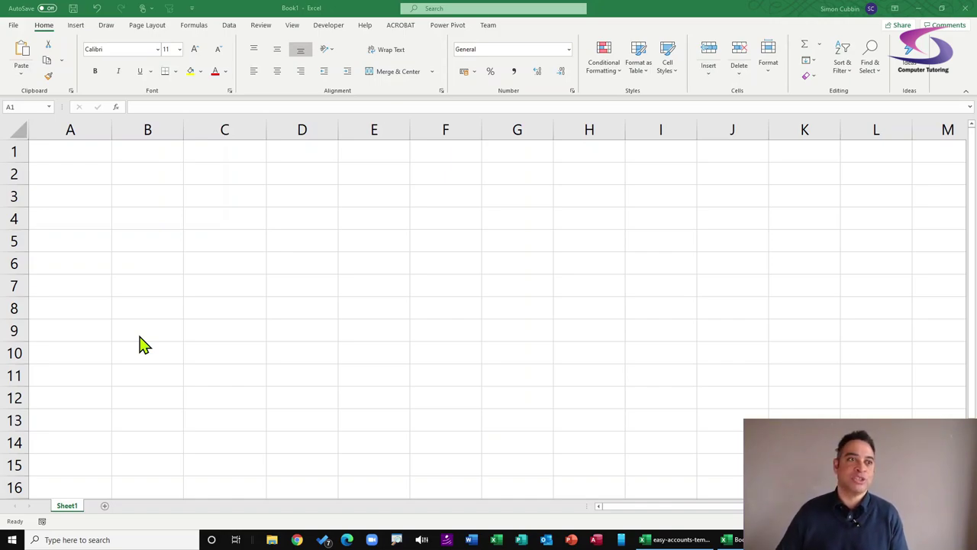
# Enter the headings Net, VAT Rate and Gross across A1 to C1
pyautogui.click(66, 153)
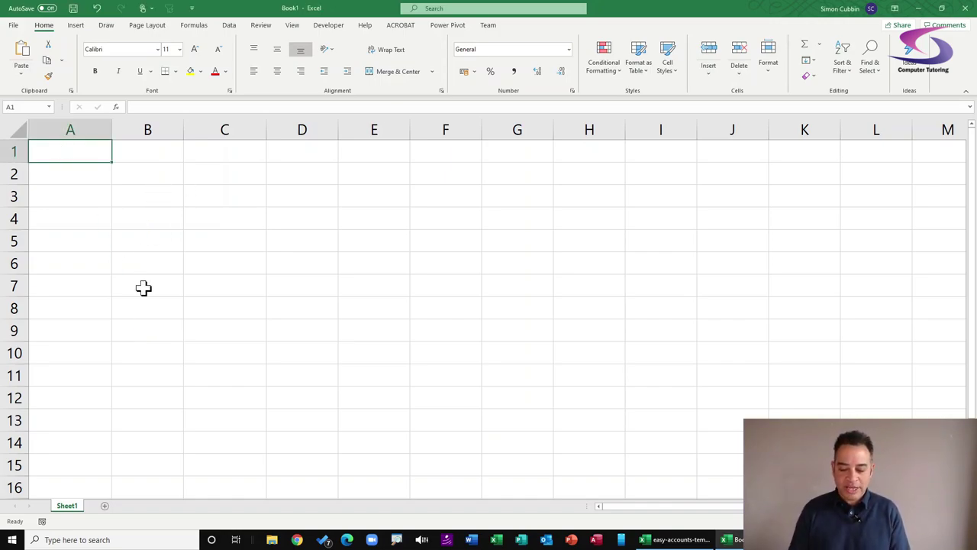
pyautogui.write('Net')
pyautogui.press('Tab')
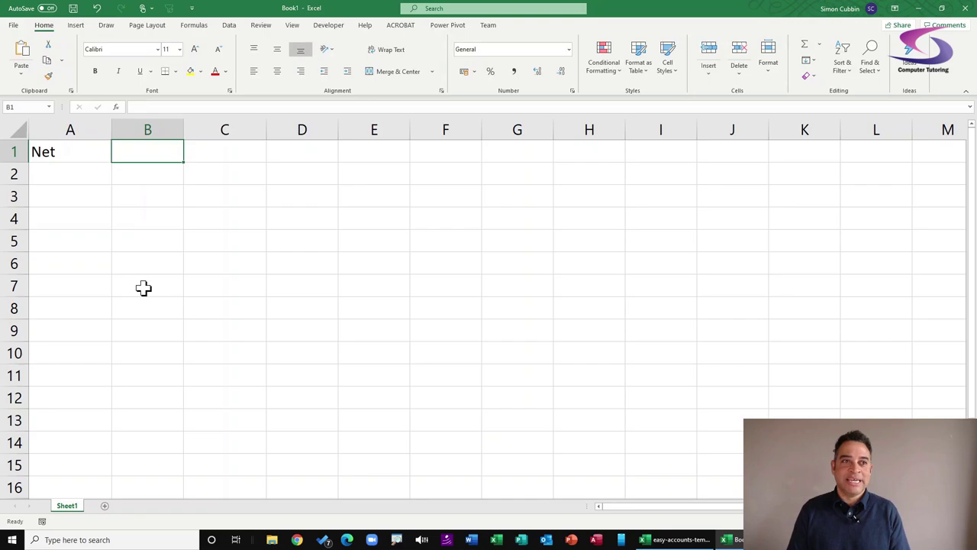
pyautogui.write('VAT')
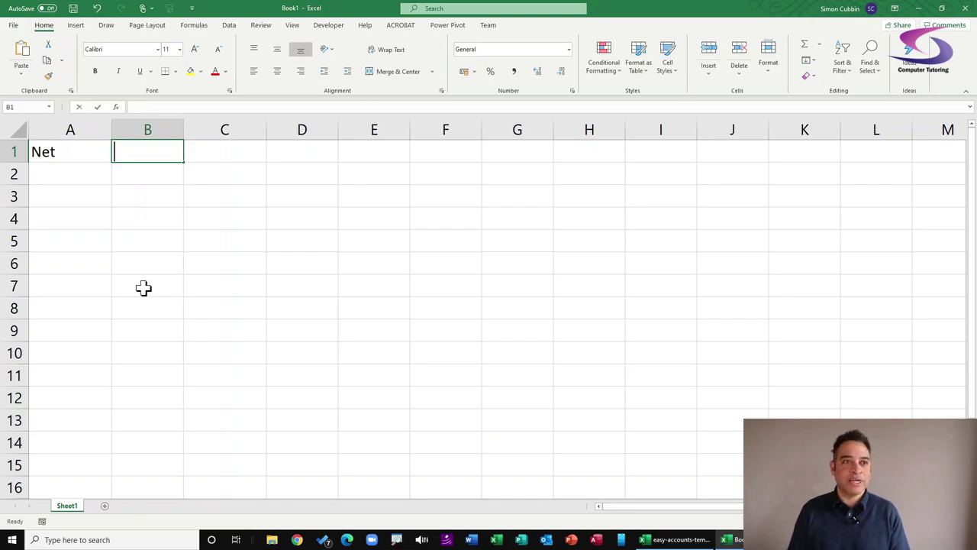
pyautogui.write(' Rate')
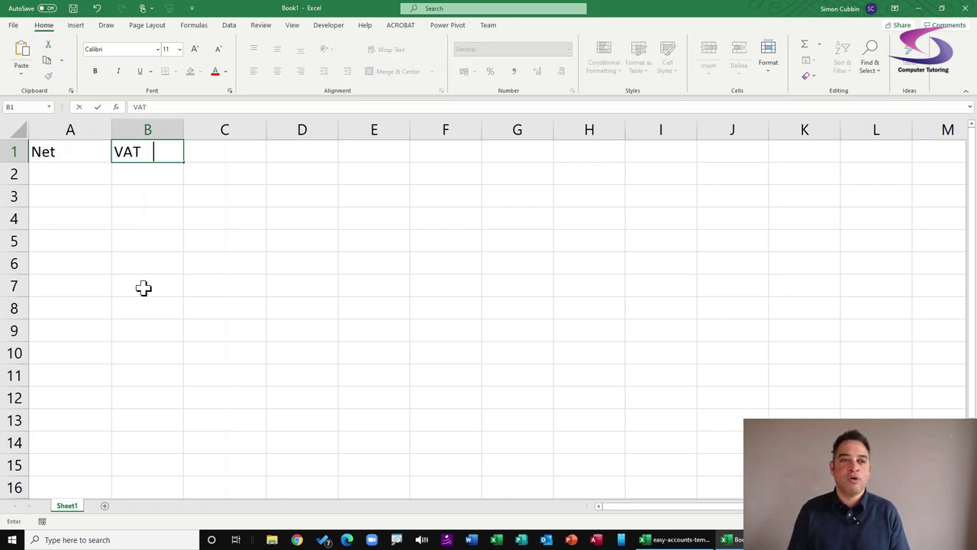
pyautogui.press('Tab')
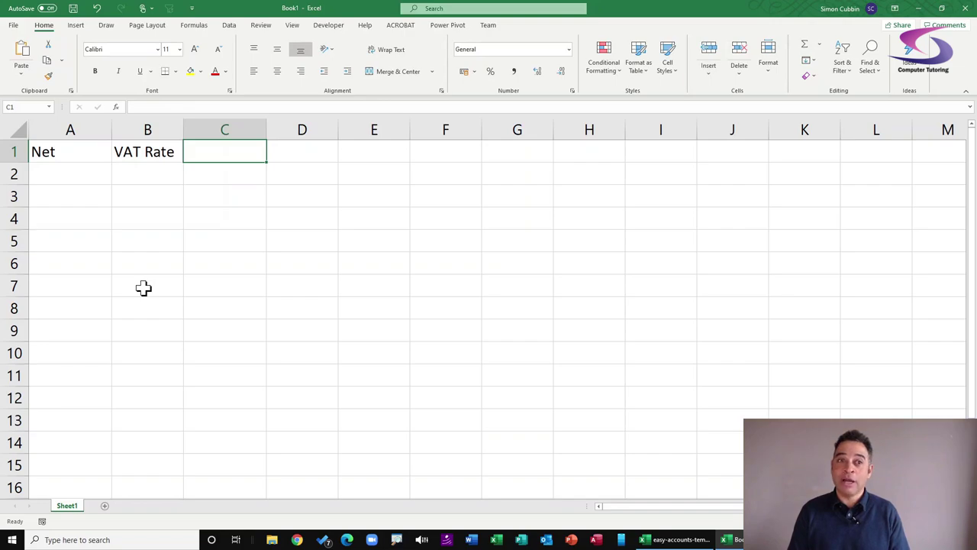
pyautogui.write('Gross')
pyautogui.press('Return')
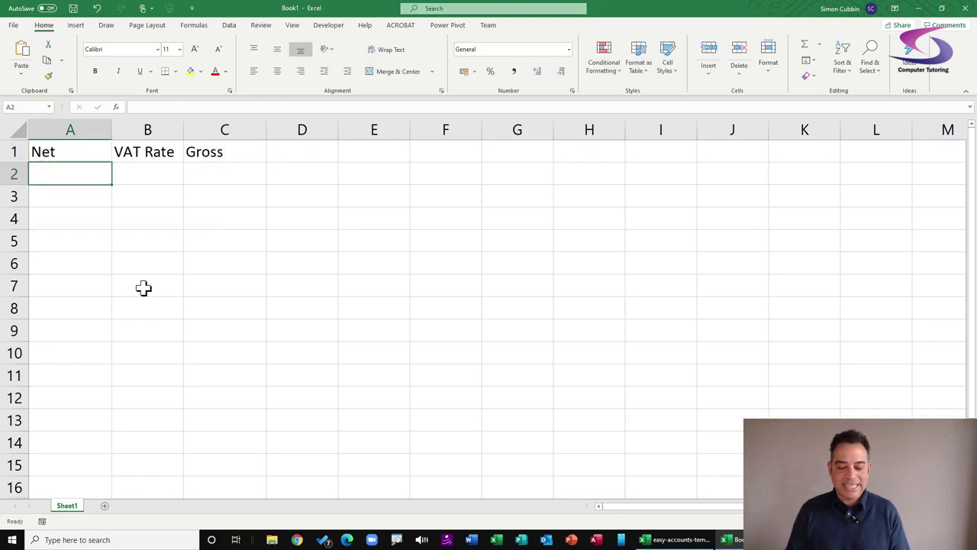
# Enter the net amount 4000 in A2 and the VAT rate 20% in B2
pyautogui.write('4000')
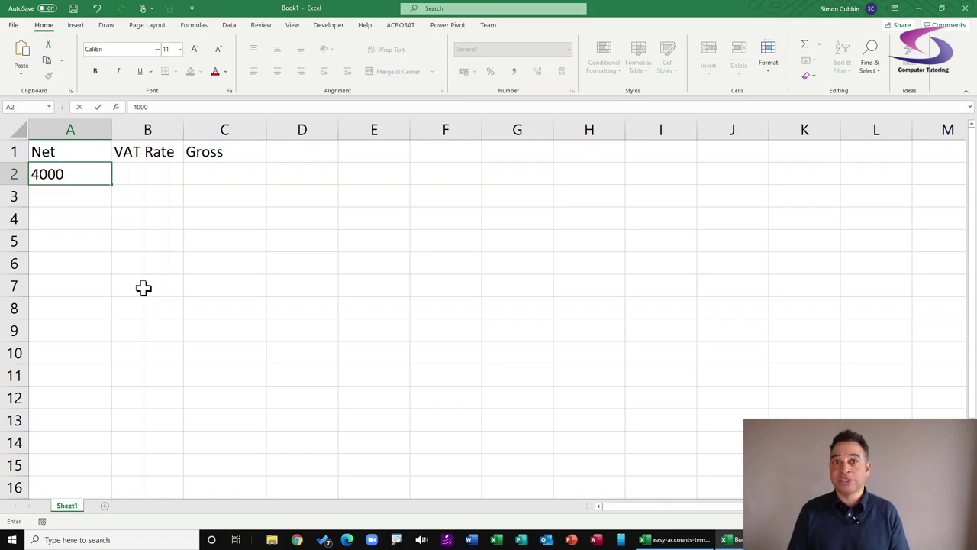
pyautogui.press('Tab')
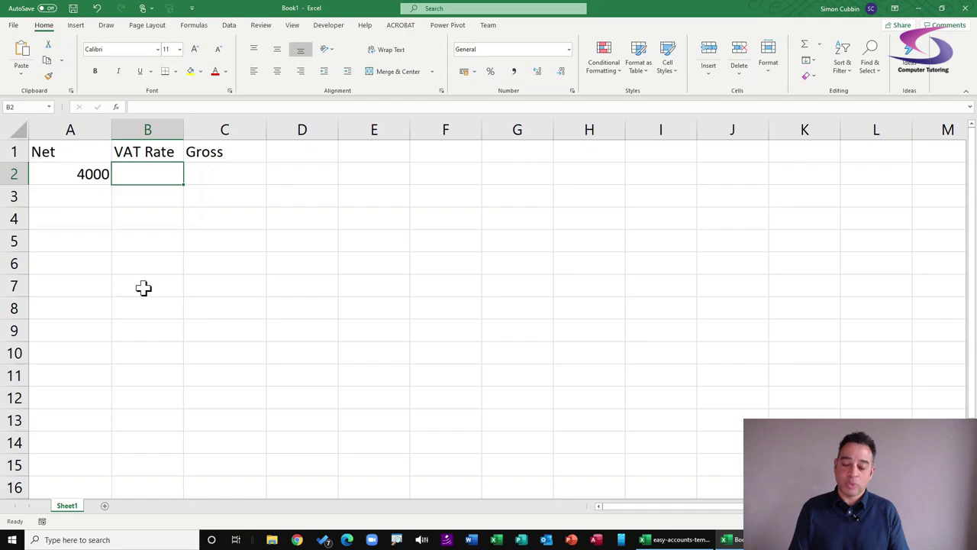
pyautogui.write('20%')
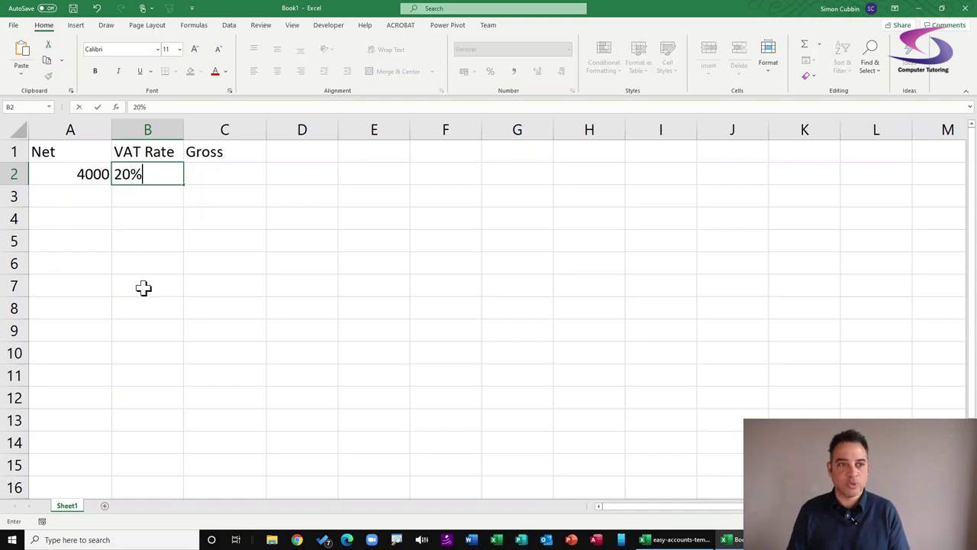
pyautogui.press('Tab')
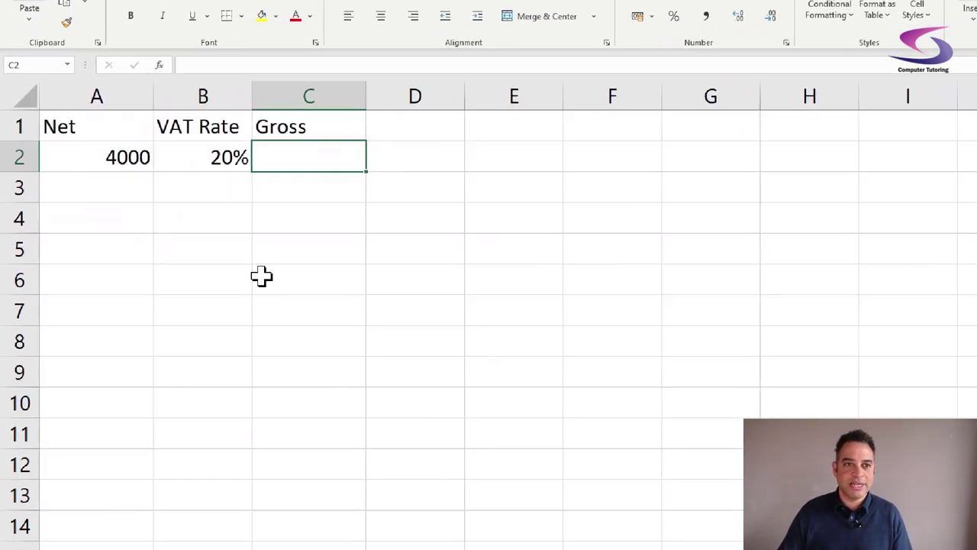
# Enter =A2*(1+B2) in C2 to calculate a gross amount of 4800
pyautogui.write('=')
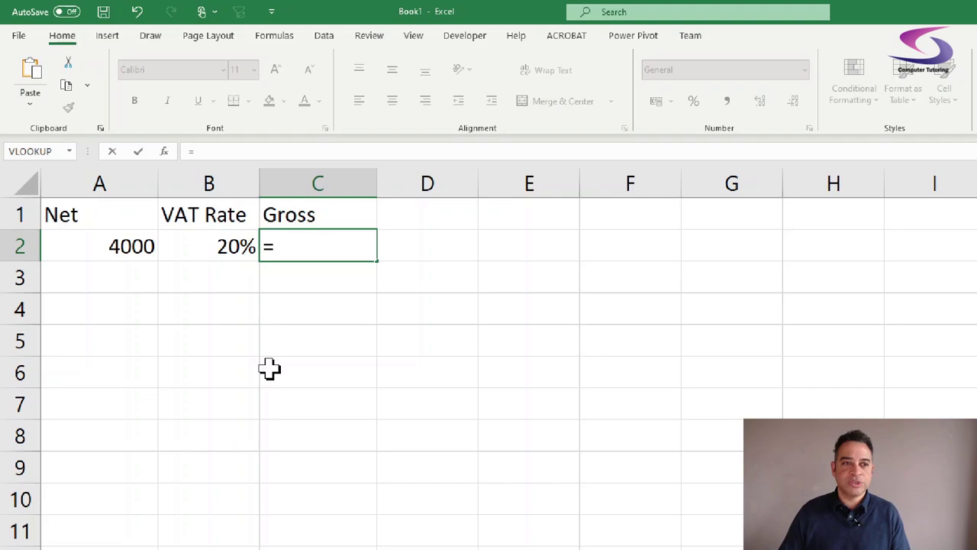
pyautogui.click(114, 152)
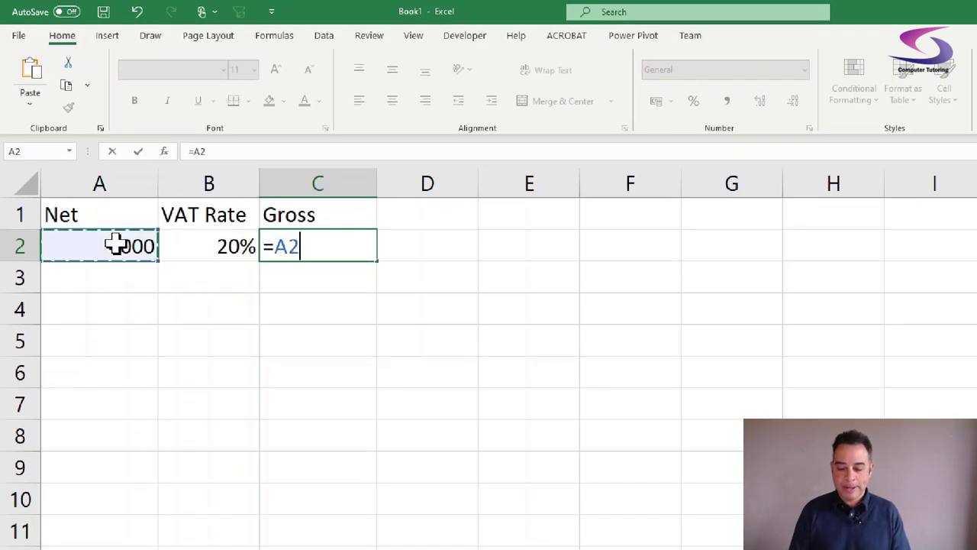
pyautogui.write('*')
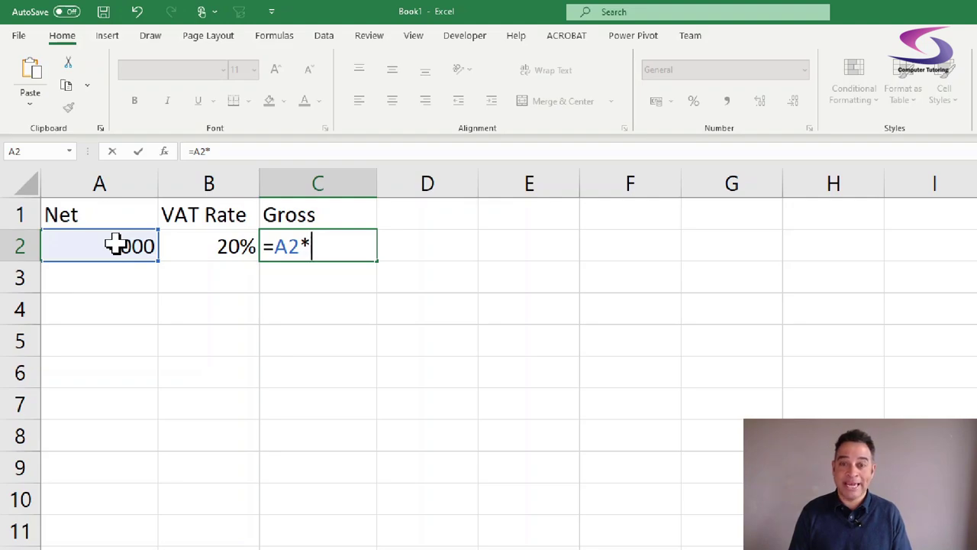
pyautogui.write('(')
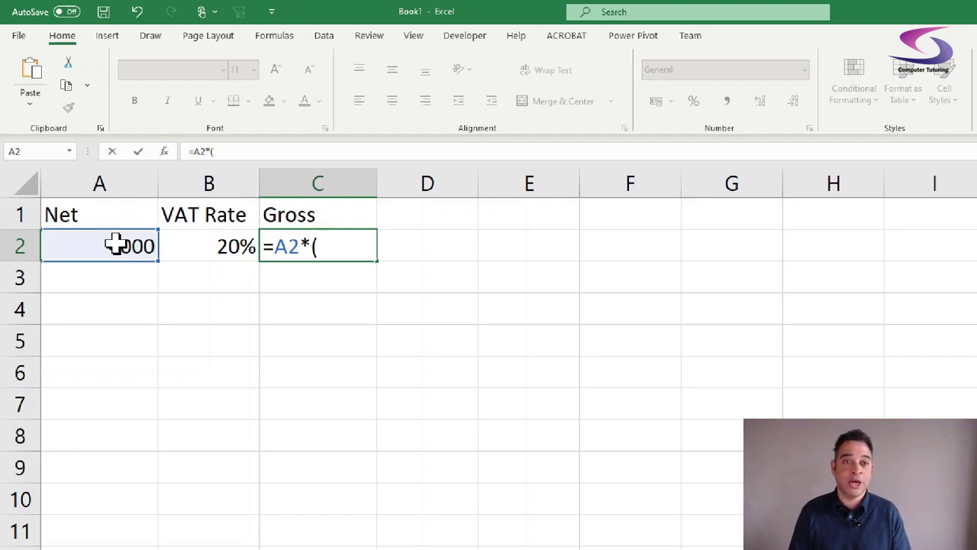
pyautogui.write('1')
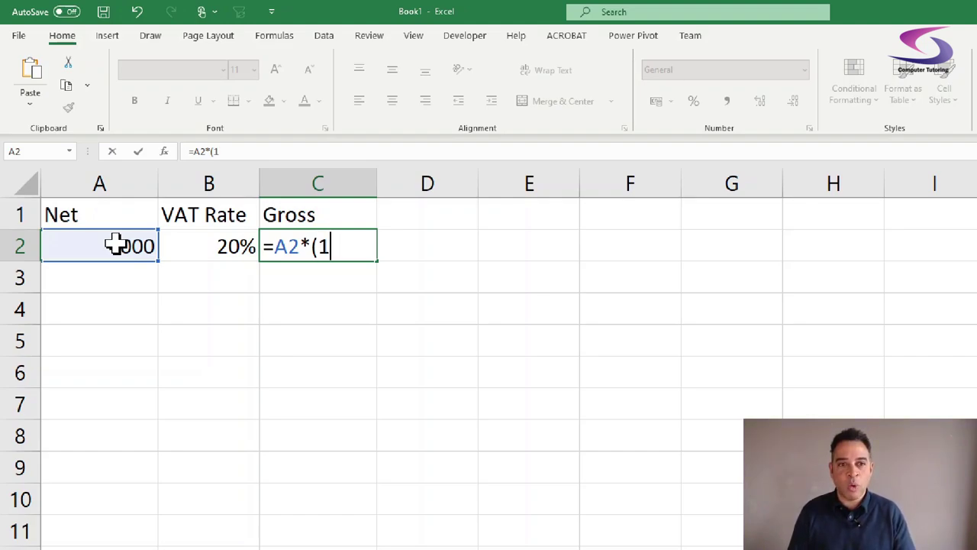
pyautogui.write('+')
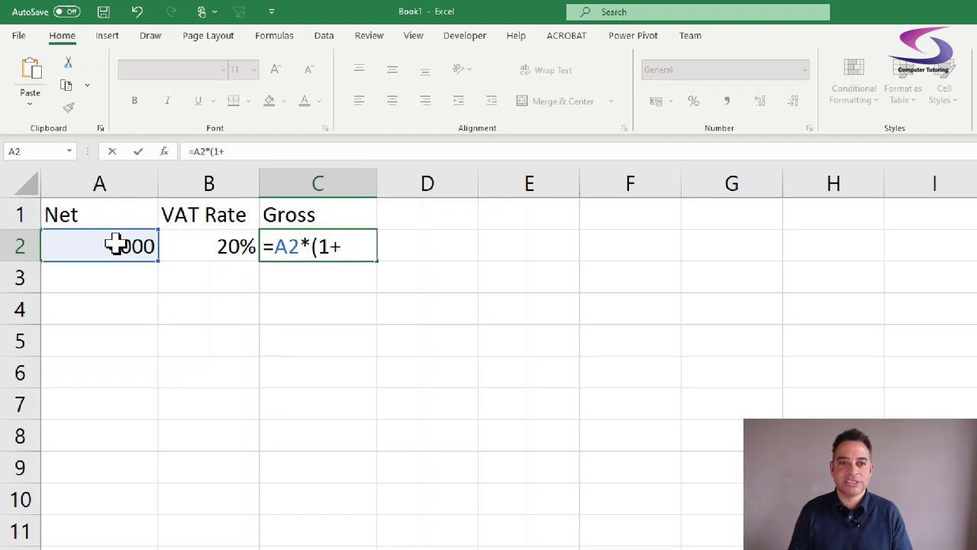
pyautogui.click(180, 250)
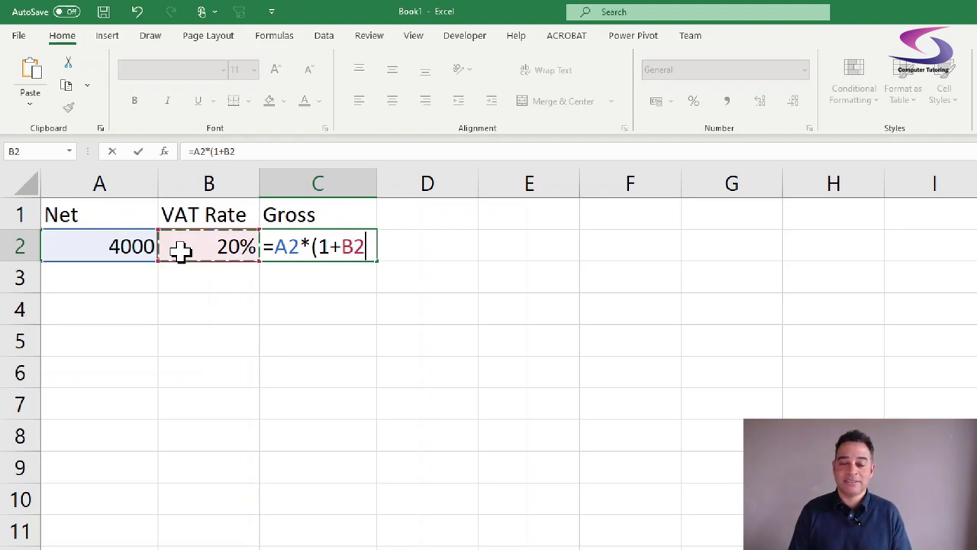
pyautogui.write(')')
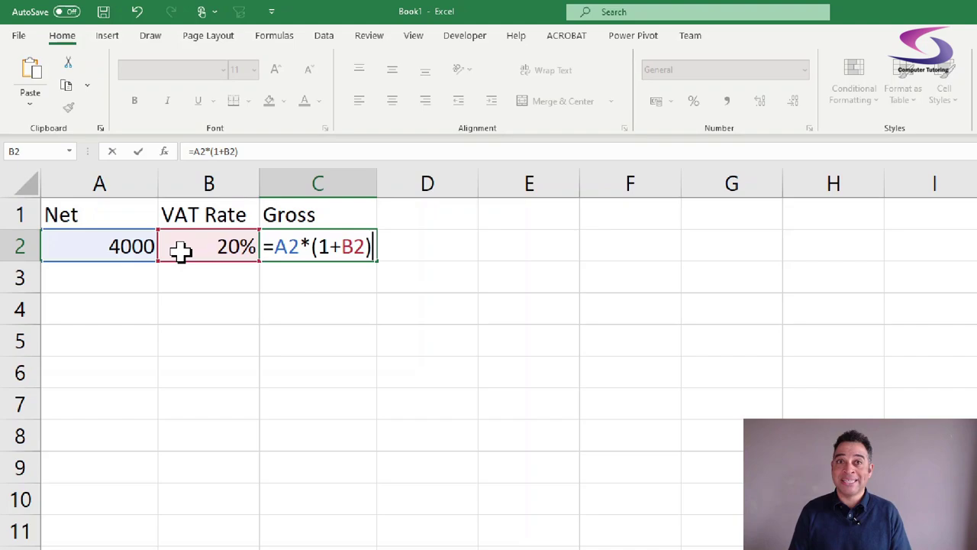
pyautogui.press('Return')
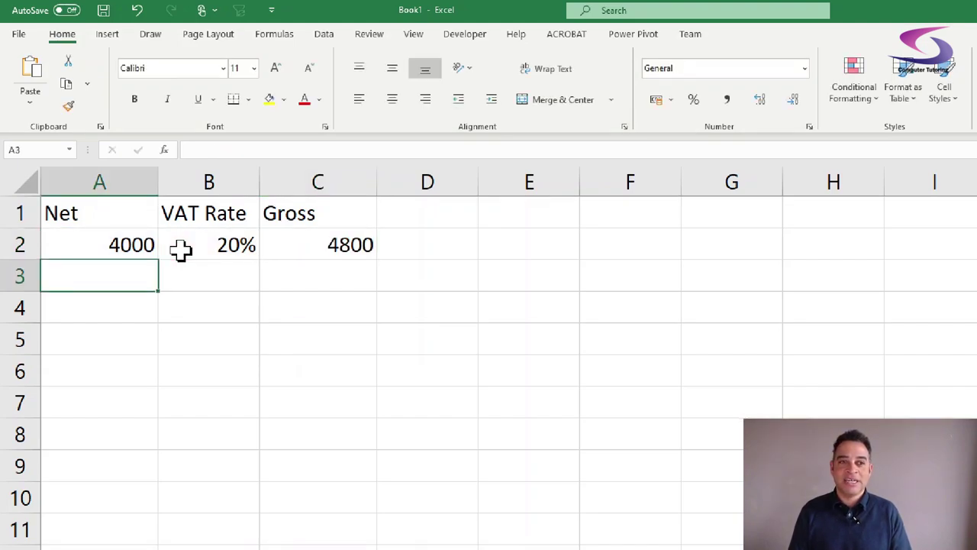
# Duplicate Sheet1 as Sheet1 (2) and switch to the copy
pyautogui.click(370, 256)
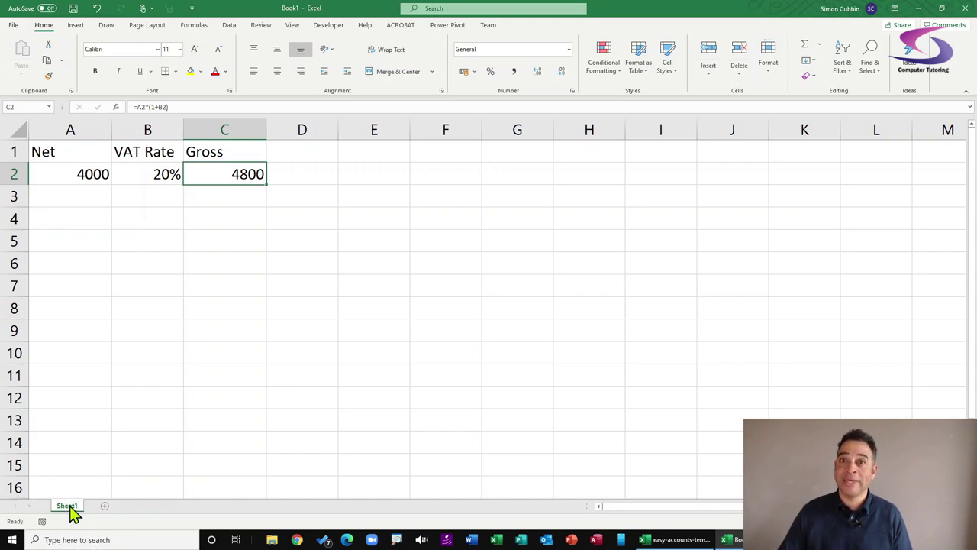
pyautogui.moveTo(67, 513); pyautogui.dragTo(98, 517)
pyautogui.click(67, 515)
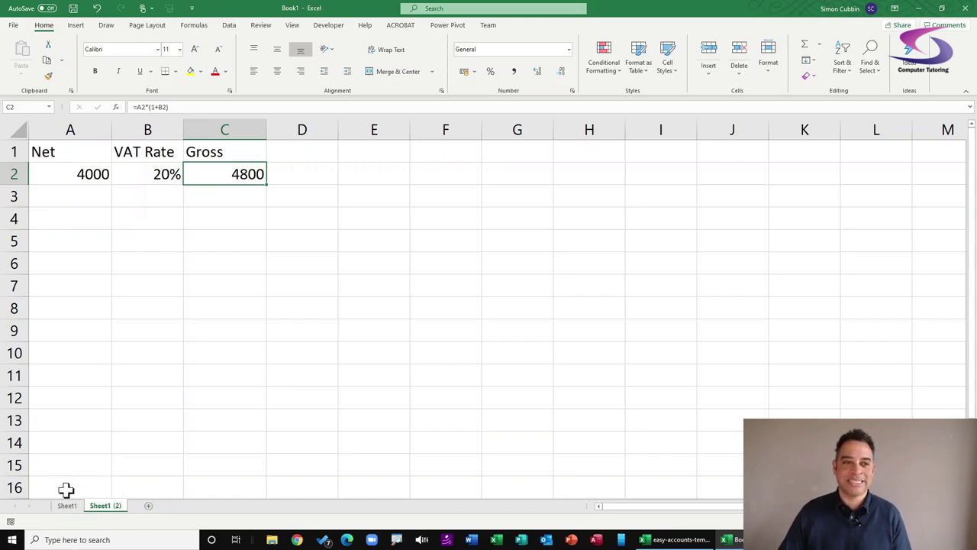
# On the copy, retitle the headings Gross and Net and change A2 to 4800
pyautogui.click(64, 157)
pyautogui.write('Gross')
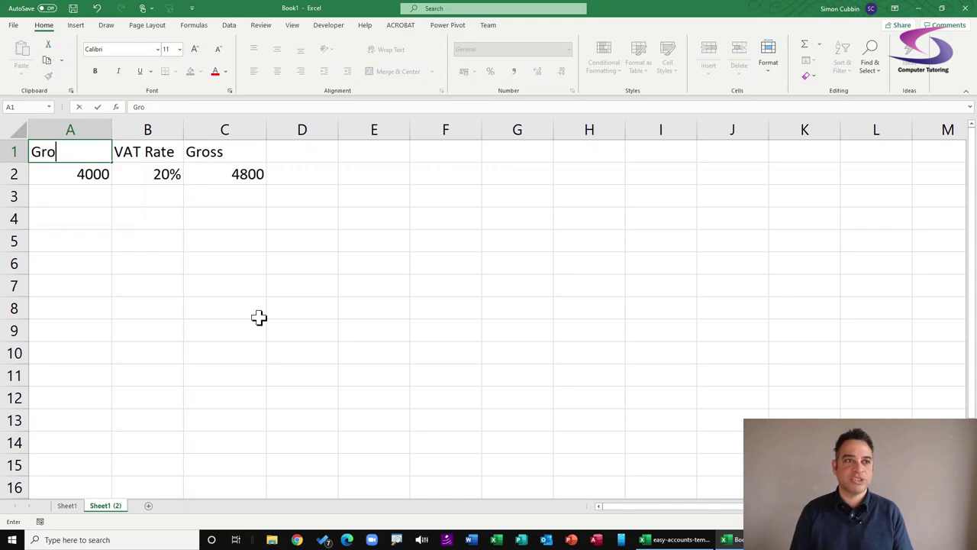
pyautogui.press('Tab')
pyautogui.press('Tab')
pyautogui.write('Net')
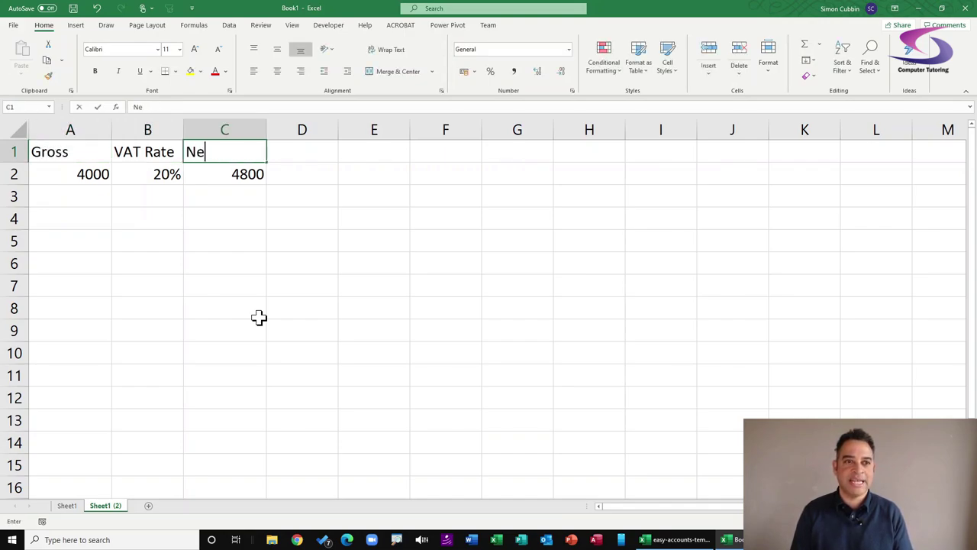
pyautogui.click(87, 173)
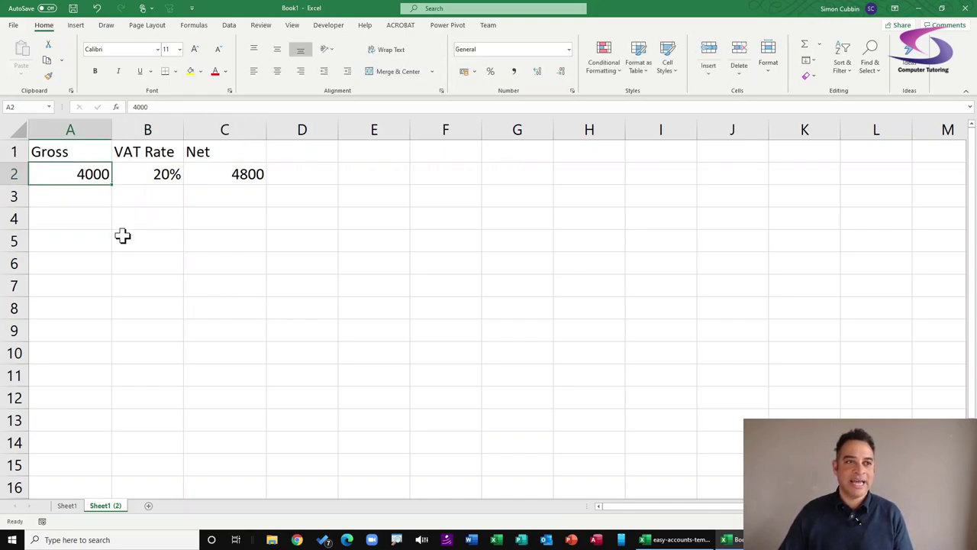
pyautogui.write('4800')
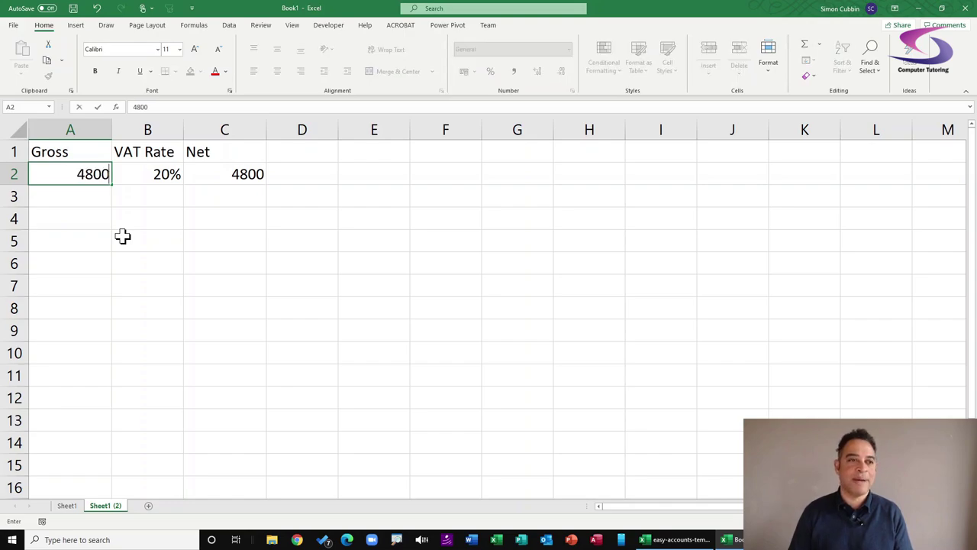
pyautogui.press('Tab')
pyautogui.click(253, 170)
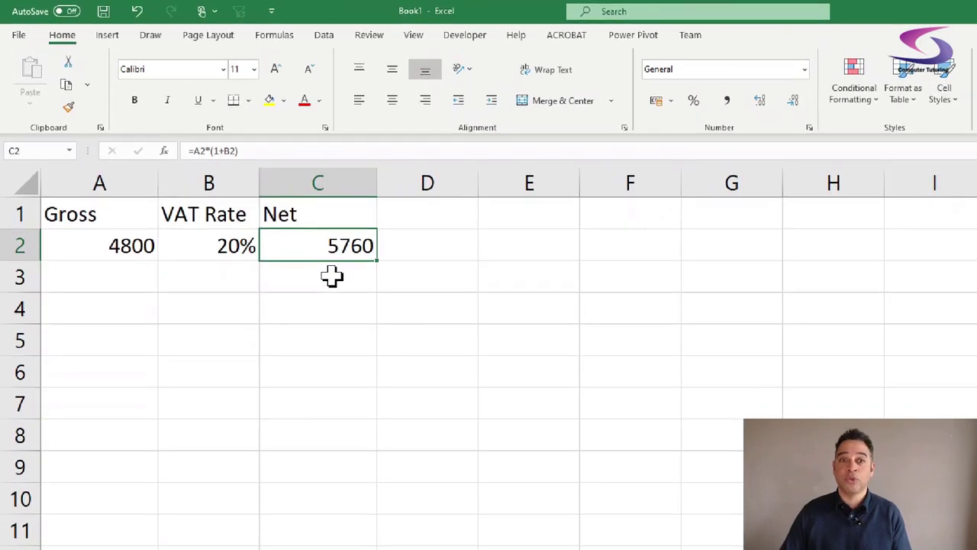
# Change the C2 formula to =A2/(1+B2) so Net returns 4000
pyautogui.doubleClick(319, 233)
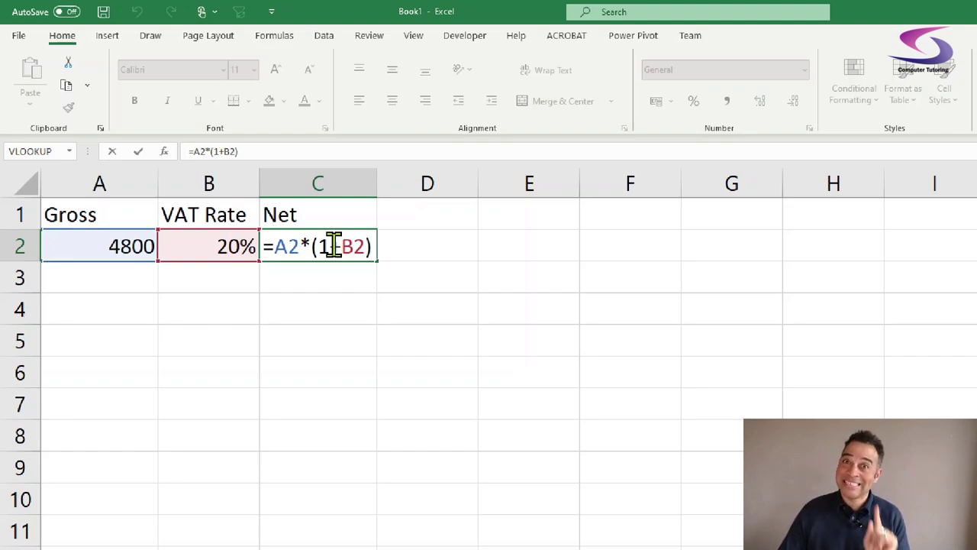
pyautogui.click(312, 245)
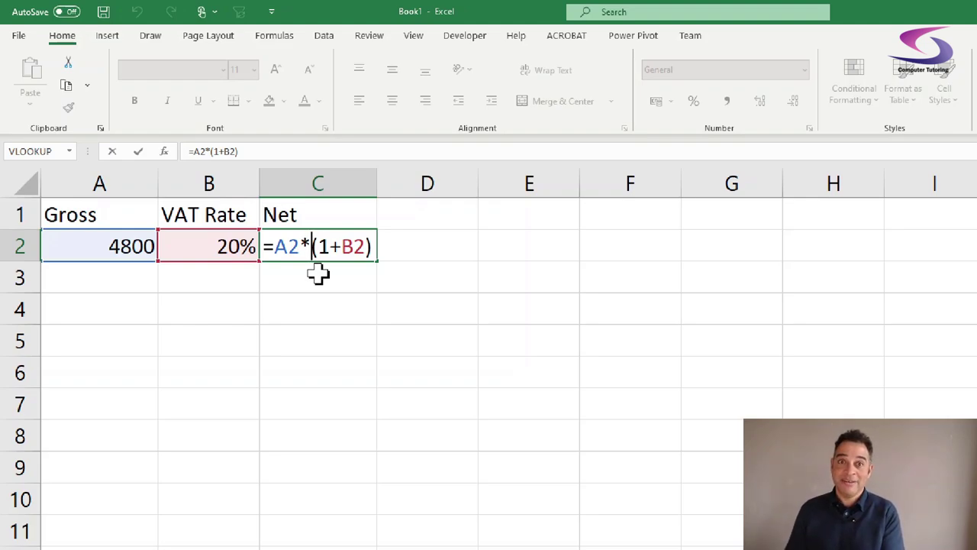
pyautogui.press('BackSpace')
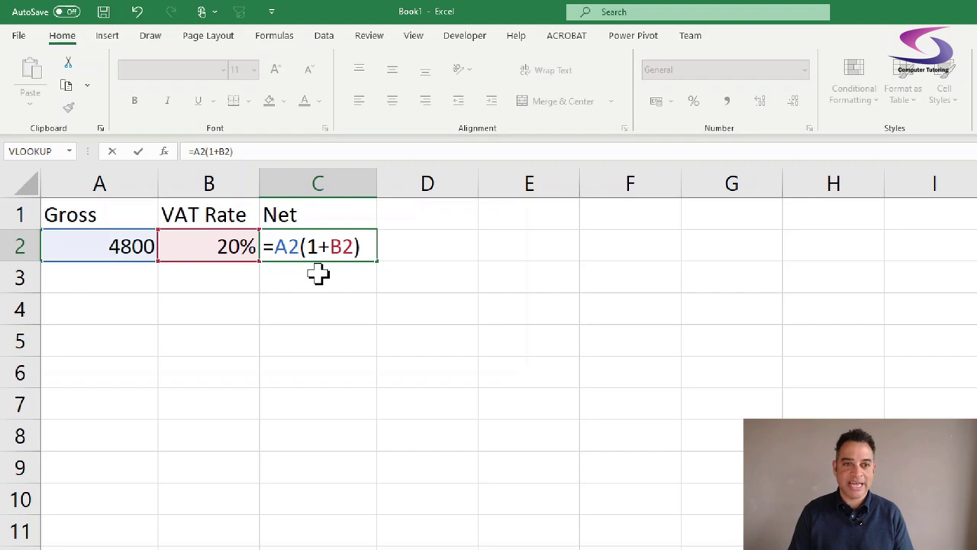
pyautogui.write('/')
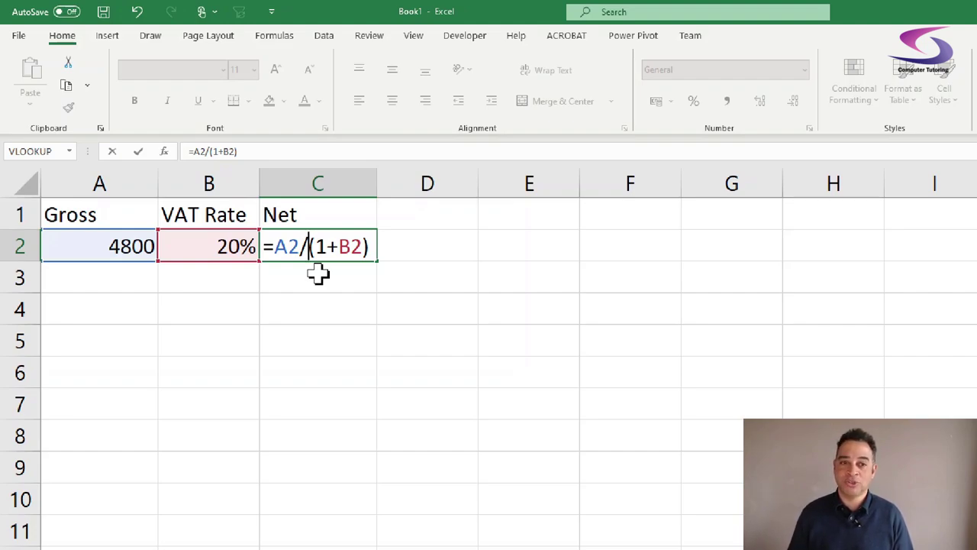
pyautogui.press('Return')
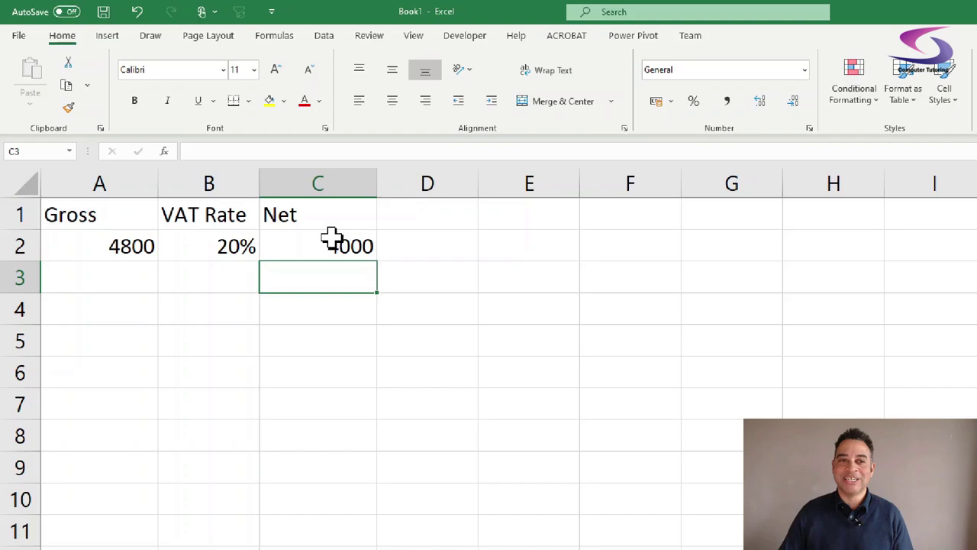
pyautogui.click(332, 251)
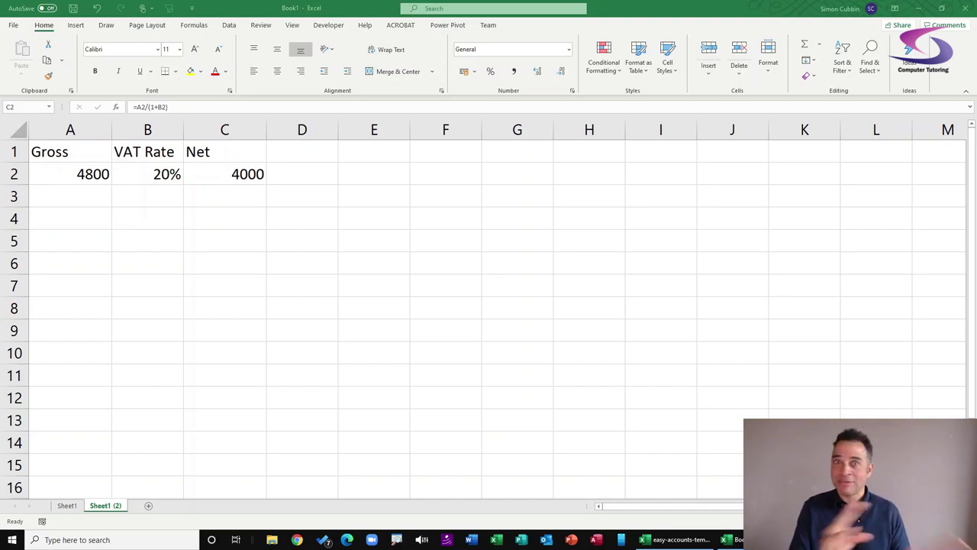
# Switch to the easy-accounts-template2.xlsx workbook and select the running total cell E7
pyautogui.click(707, 540)
pyautogui.scroll(1, 565, 359)
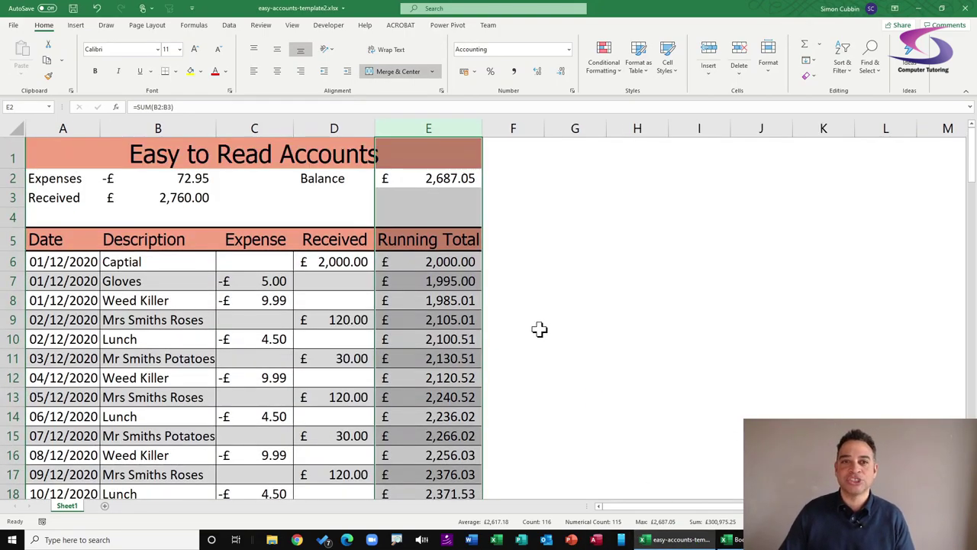
pyautogui.click(444, 277)
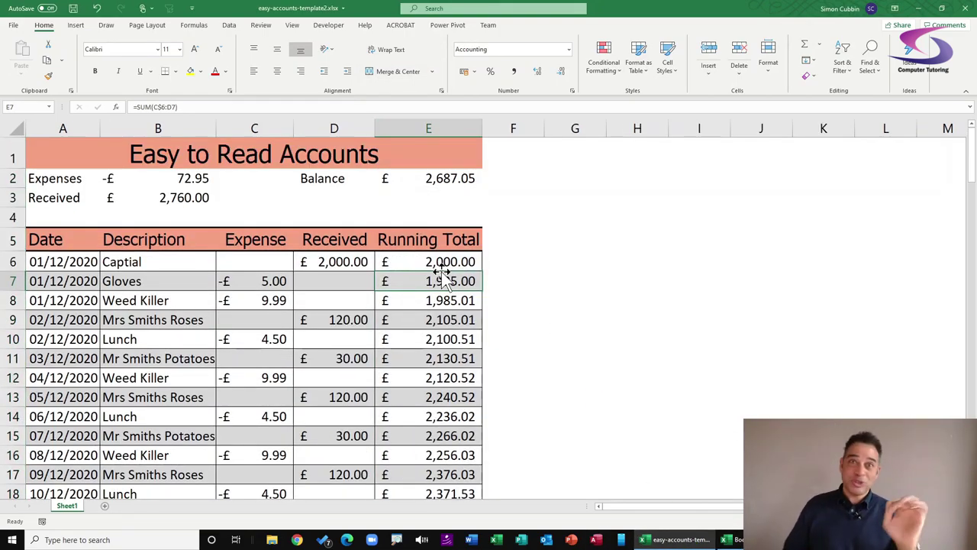